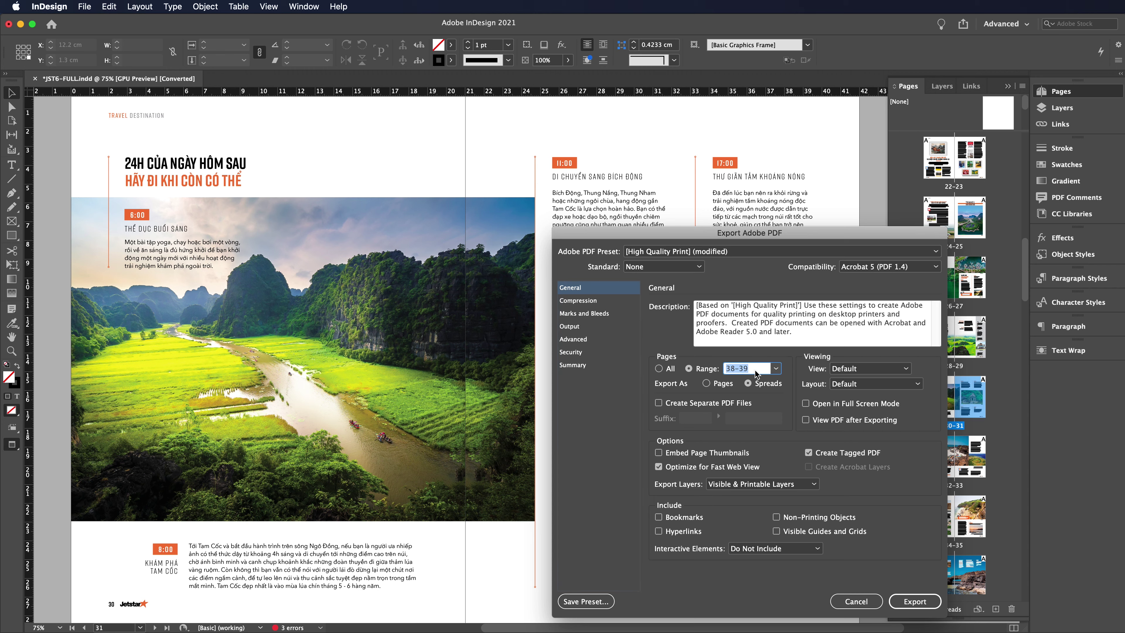
Step: Export the page range 30-31 to PDF and open the resulting JST6-30-31.pdf in Adobe Acrobat
type("30-31")
left_click(905, 600)
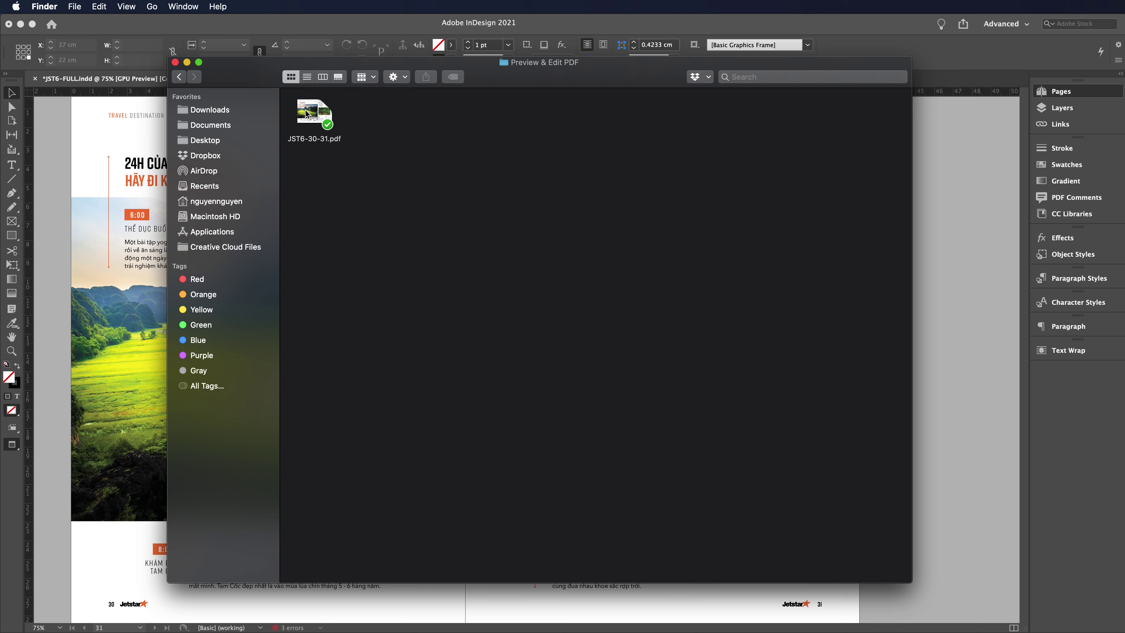
right_click(306, 114)
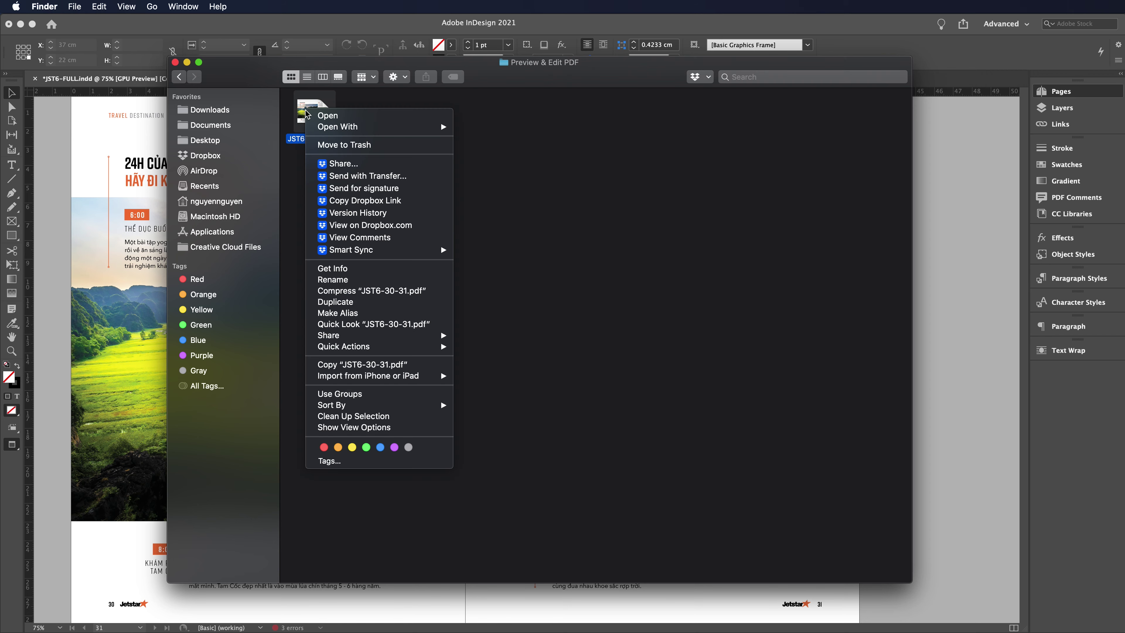
mouse_move(439, 127)
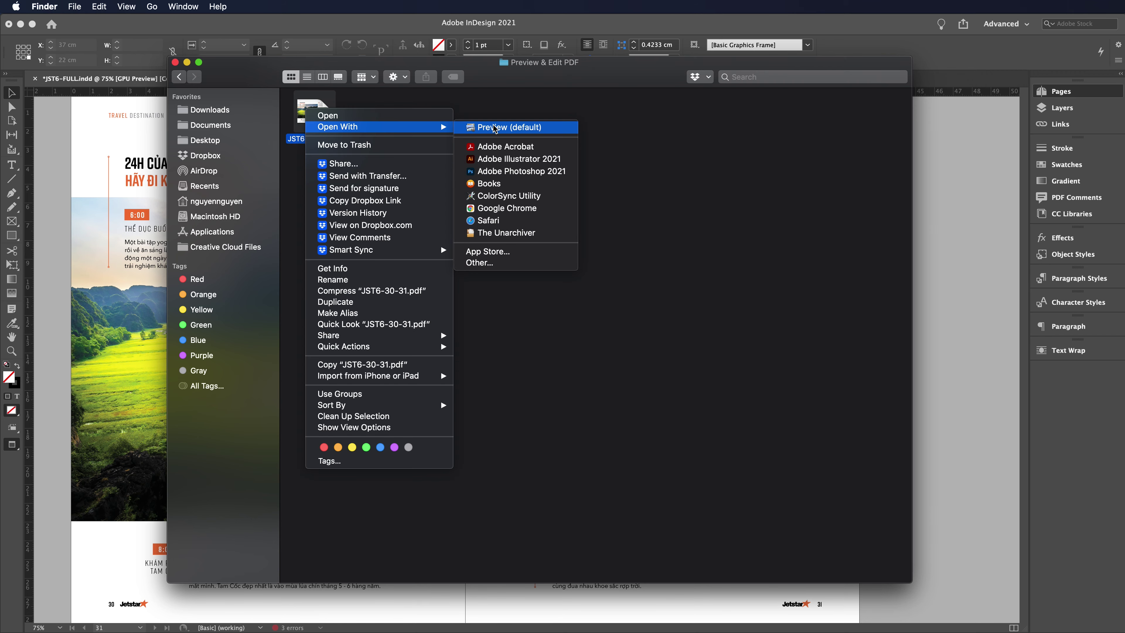
left_click(504, 146)
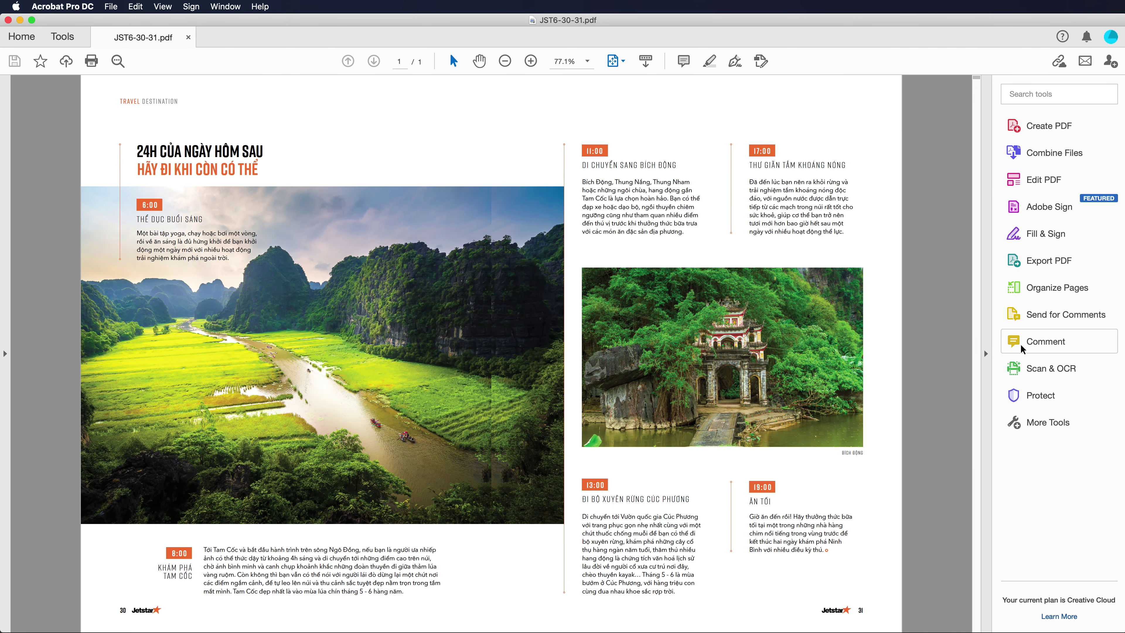
Step: Open the commenting tools and mark "trải nghiệm" in the 6:00 paragraph with a strikethrough
left_click(1041, 343)
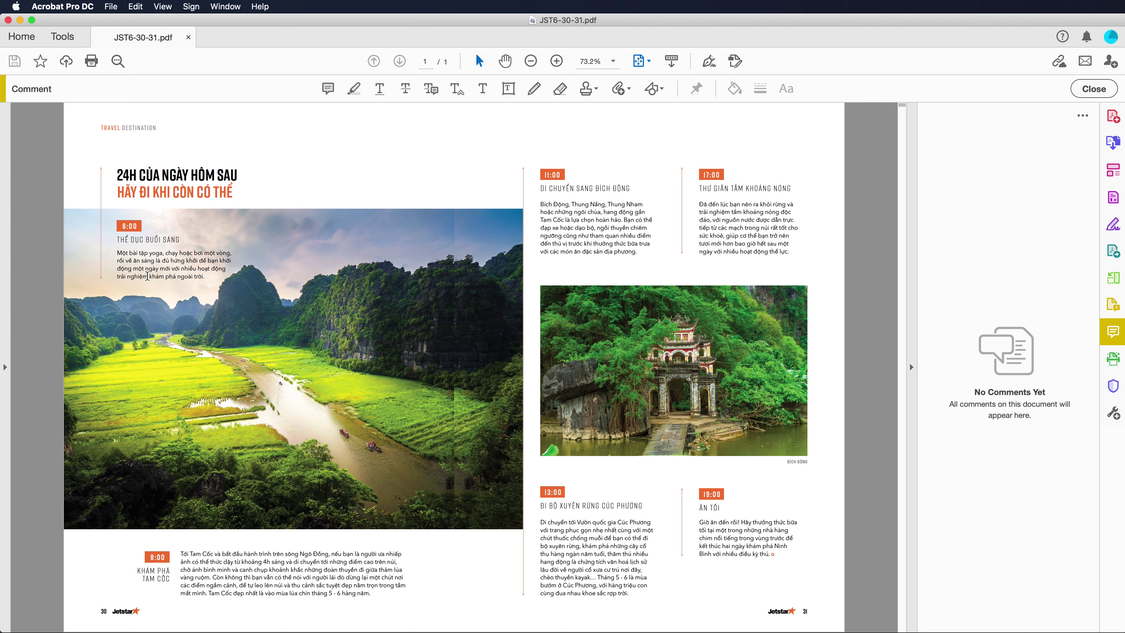
left_click_drag(147, 277, 117, 276)
left_click(403, 90)
Step: Add a replace-text comment on the comma after "Ngô Đồng" in the 8:00 paragraph, with "." as replacement
left_click_drag(327, 554, 330, 553)
left_click(431, 89)
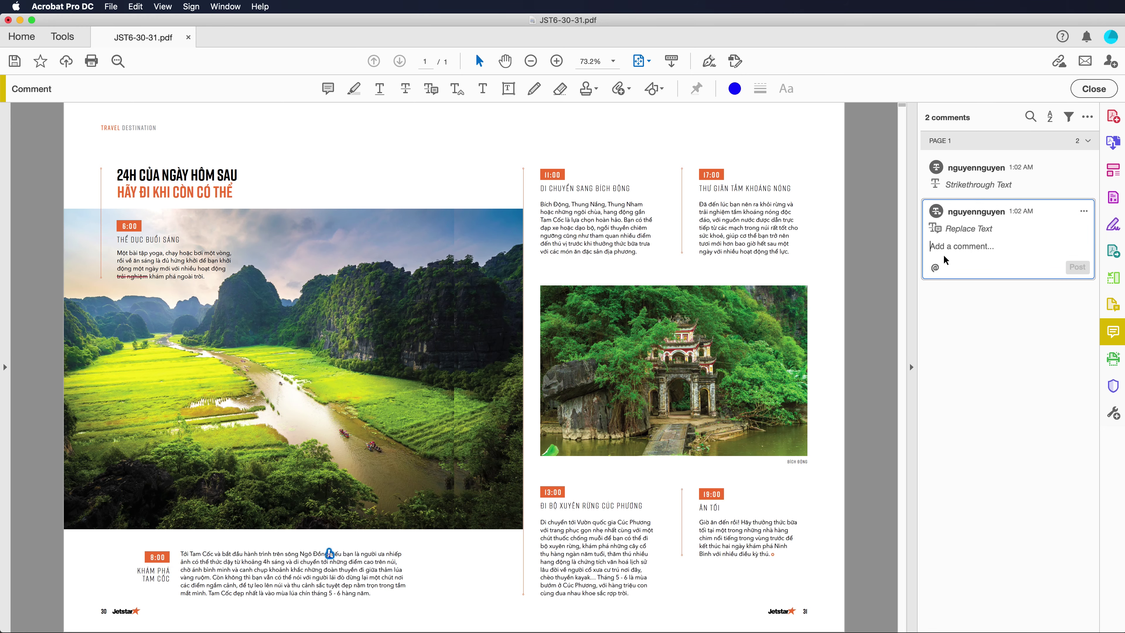
type(".")
left_click(1074, 264)
Step: Add a replace-text comment on the first letter of "nếu" in the 8:00 paragraph, with "N" as replacement
scroll(336, 554, "up", 5)
double_click(565, 562)
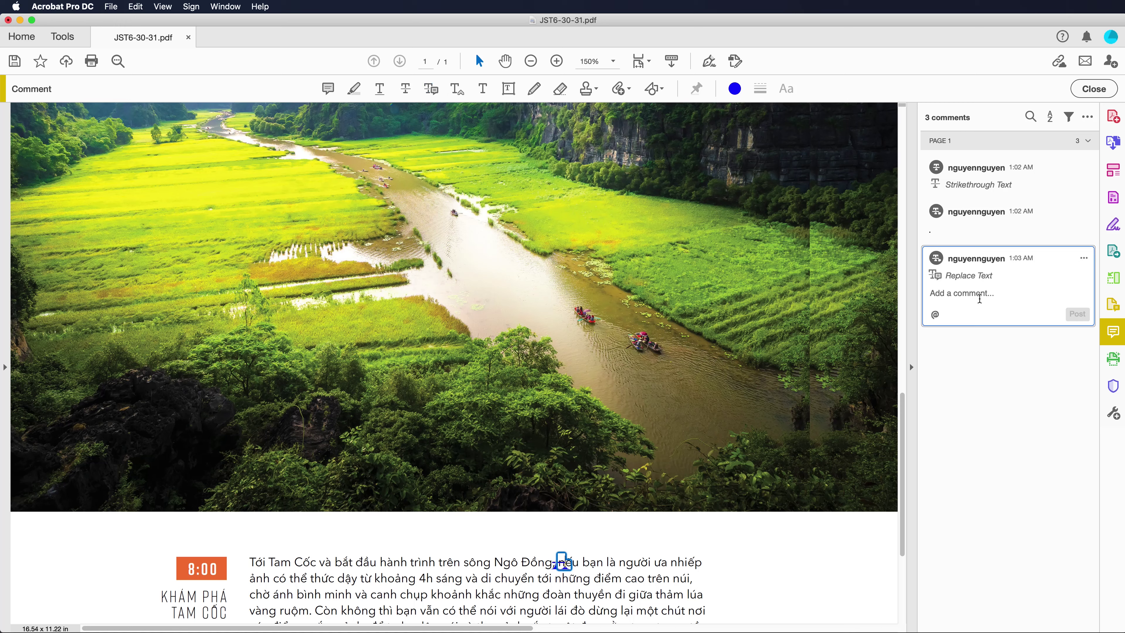
type("N")
left_click(1077, 314)
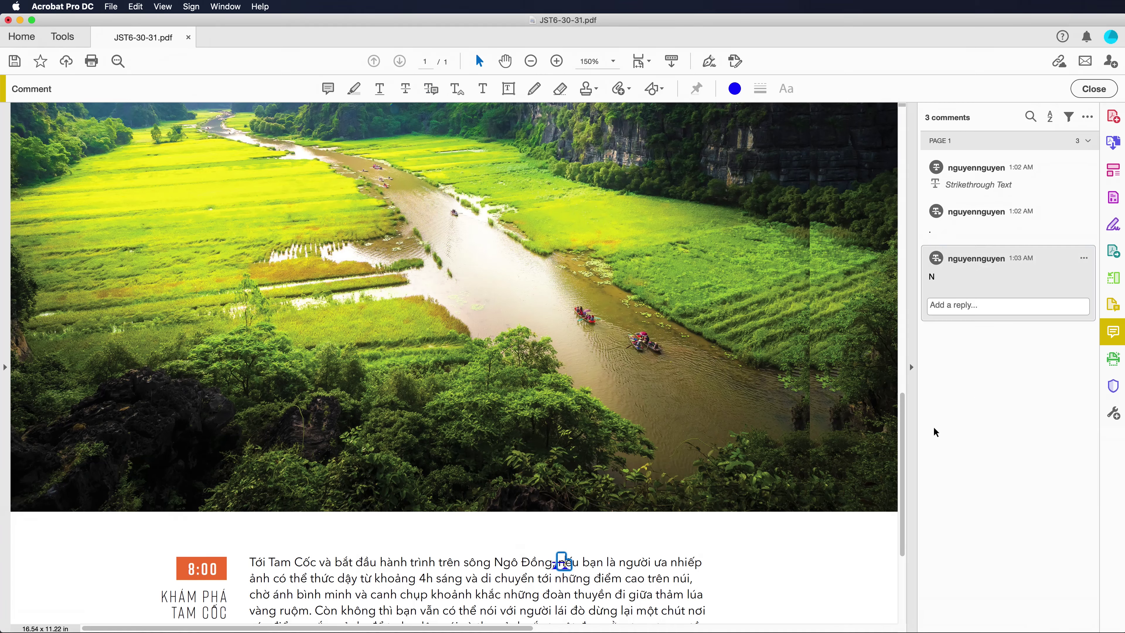
Step: Add a replace-text comment on "DI CHUYỂN SANG" in the 11:00 heading, with "THAM QUAN" as replacement
scroll(401, 614, "right", 3)
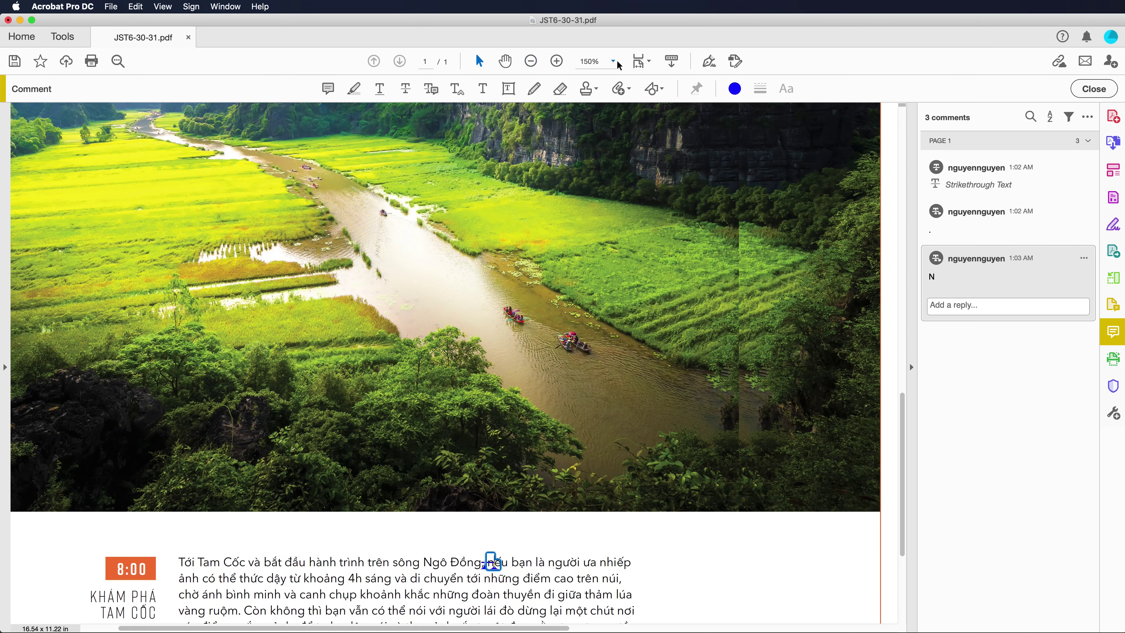
left_click(613, 62)
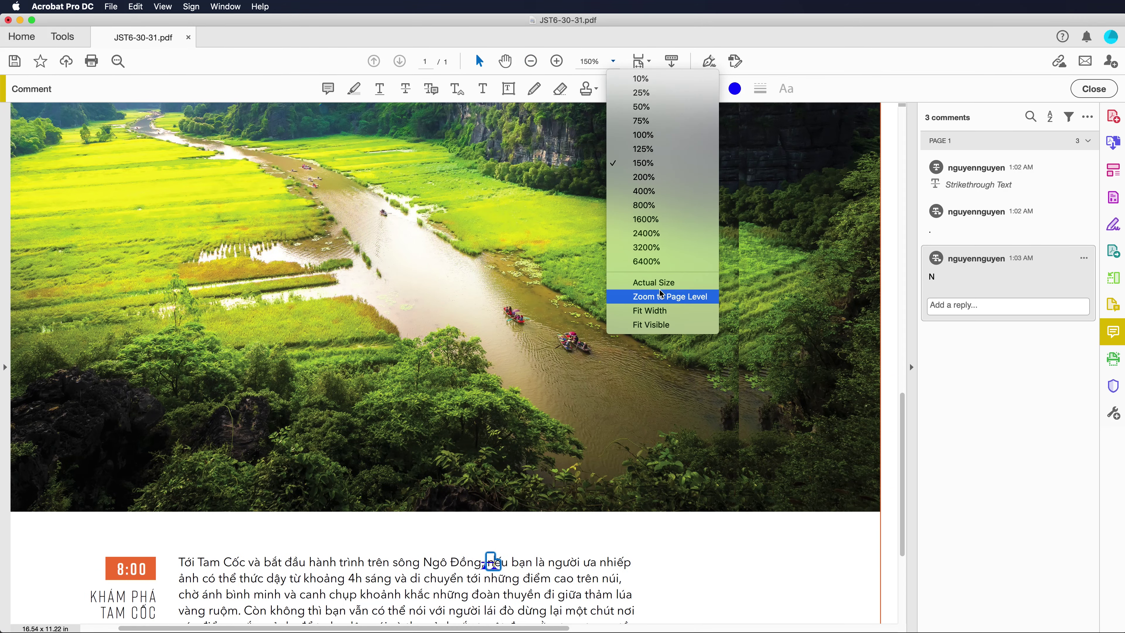
left_click(661, 311)
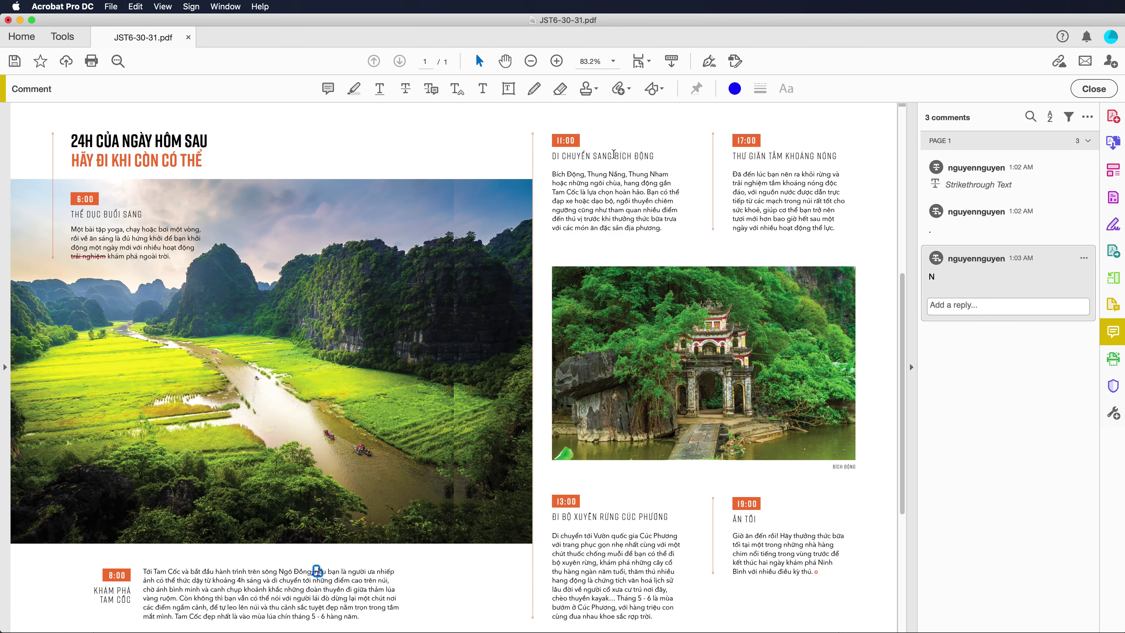
left_click_drag(613, 155, 554, 155)
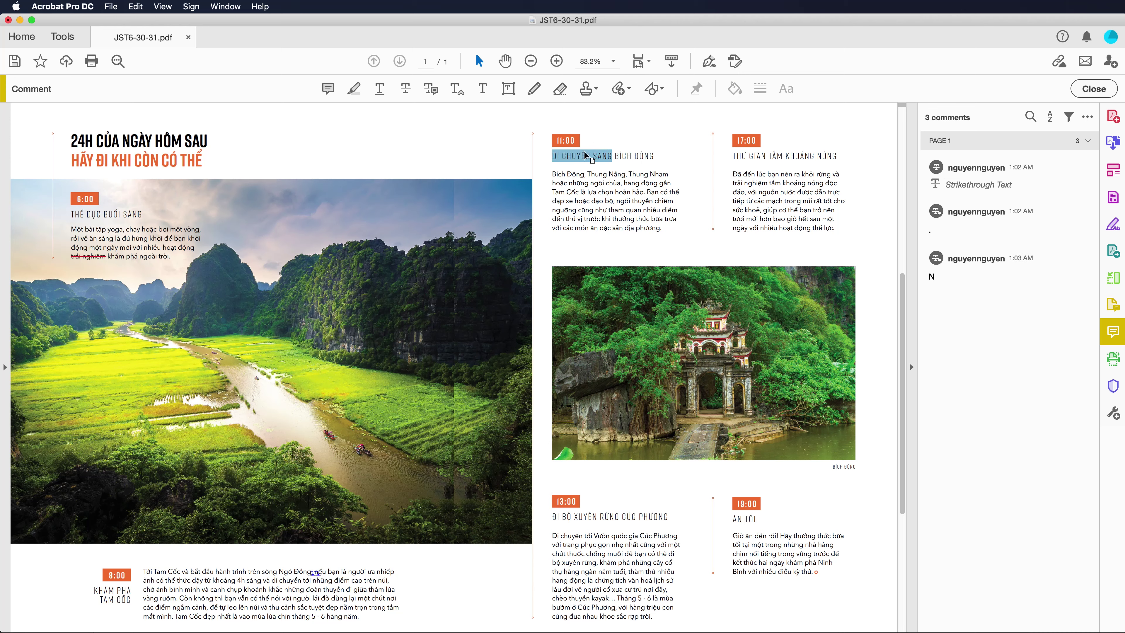
left_click(429, 90)
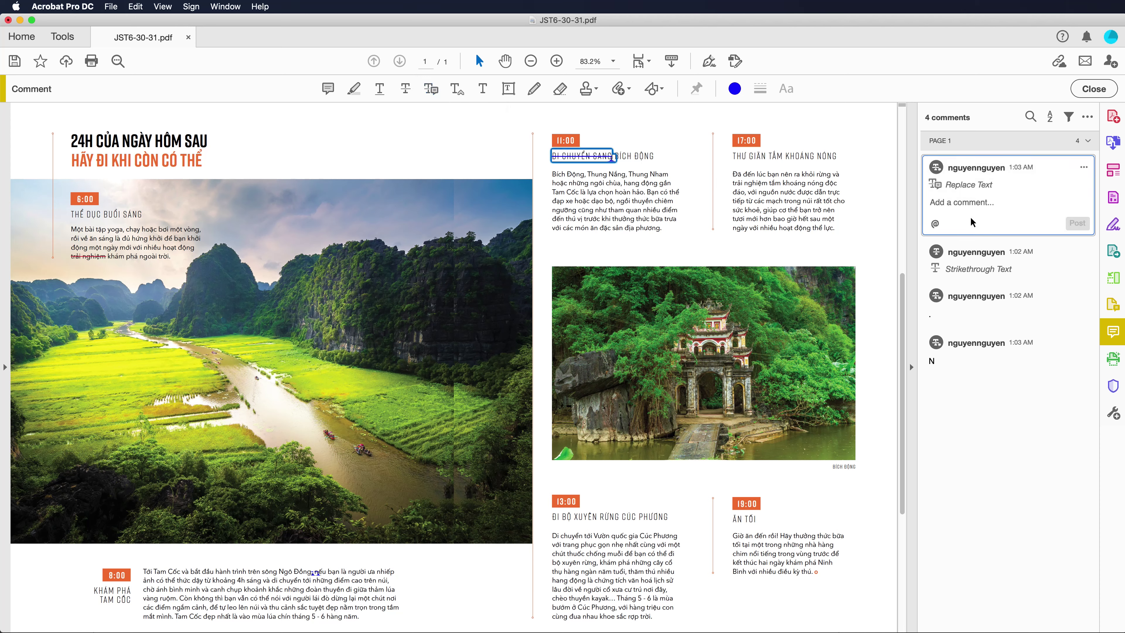
type("THAM QUAN")
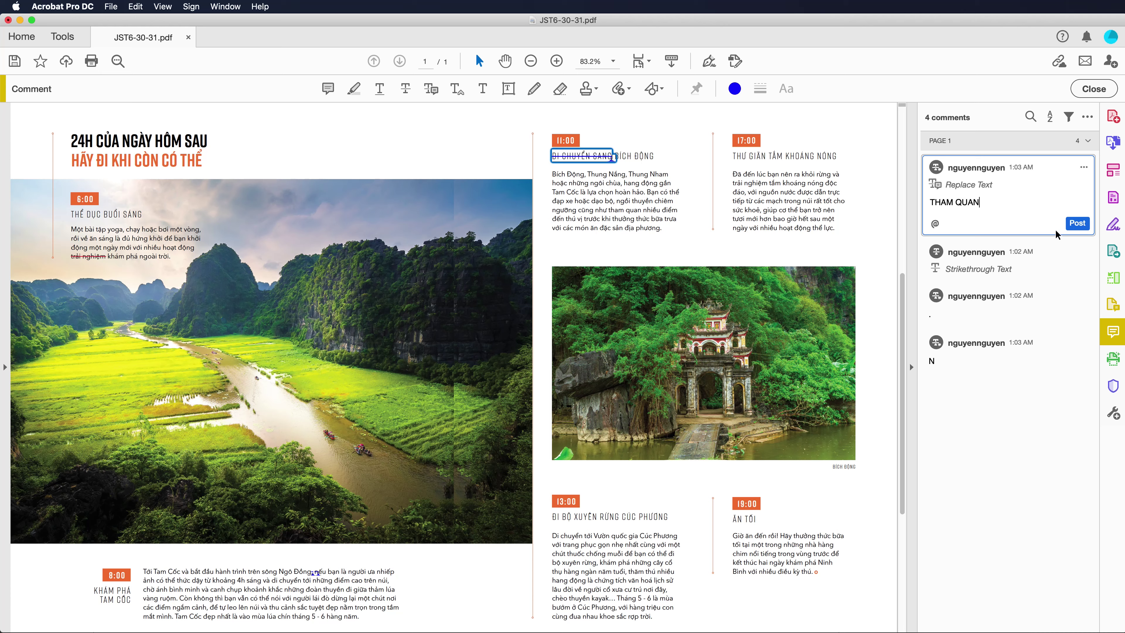
left_click(1077, 223)
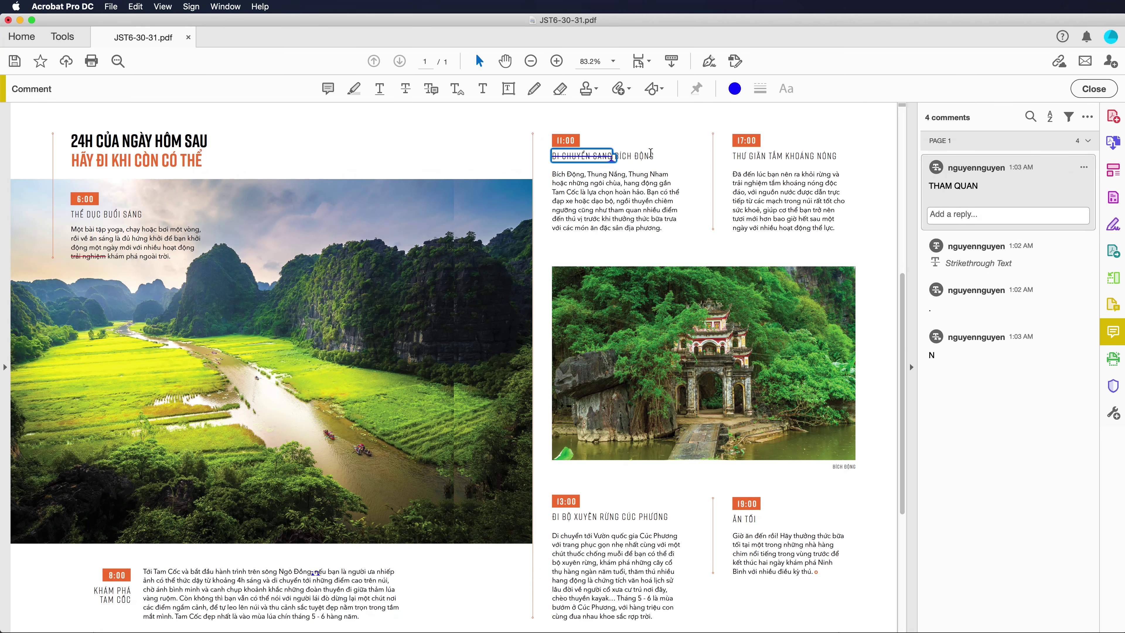
Step: Add an insert-text comment at the end of the 11:00 heading, after "BÍCH ĐỘNG", reading "VÀ ĂN TRƯA"
left_click(653, 155)
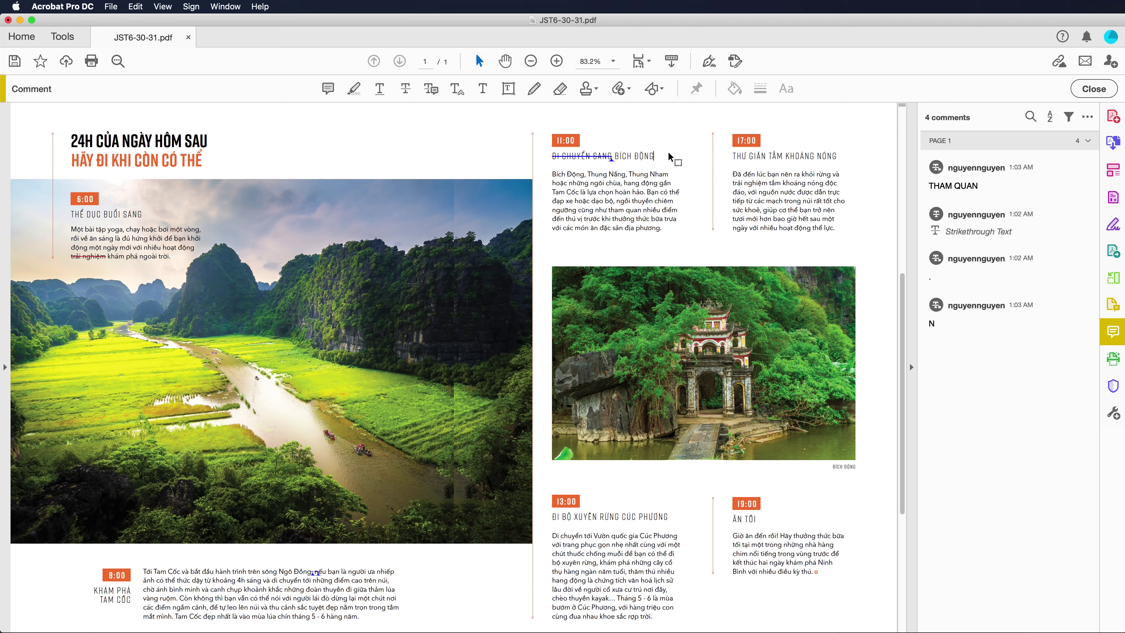
left_click(457, 89)
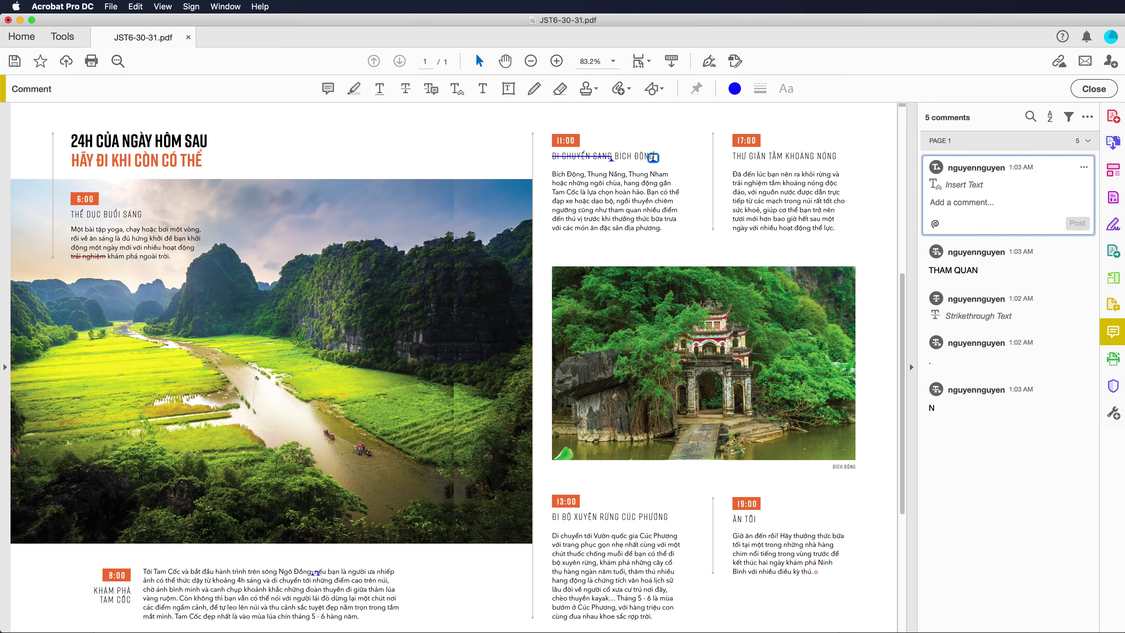
type("VÀ ĂN TRƯA")
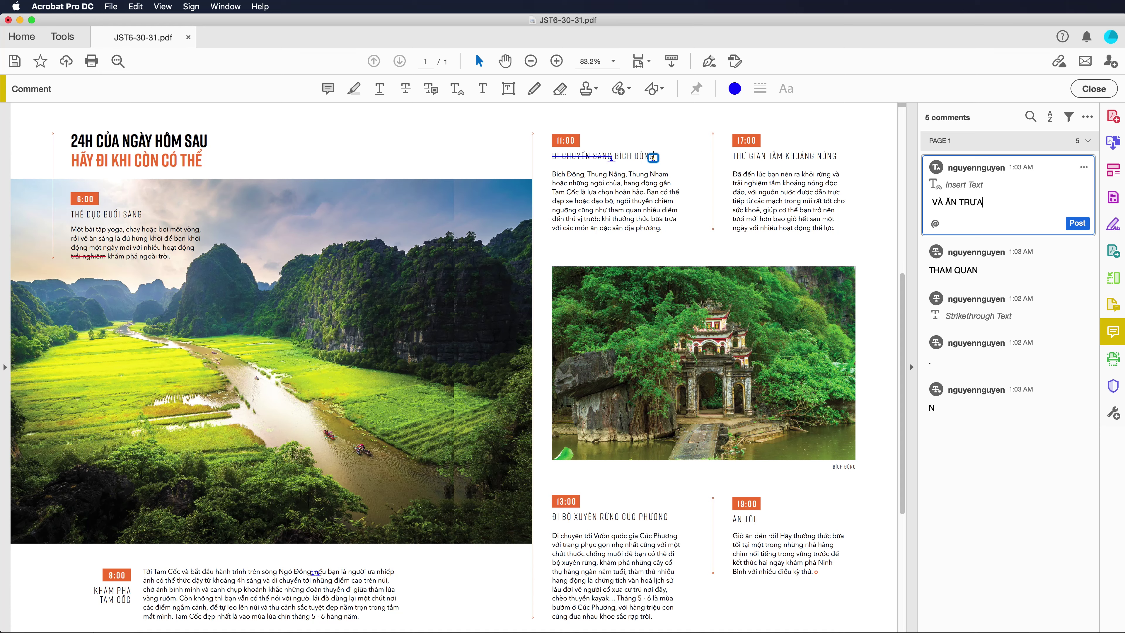
left_click(1077, 223)
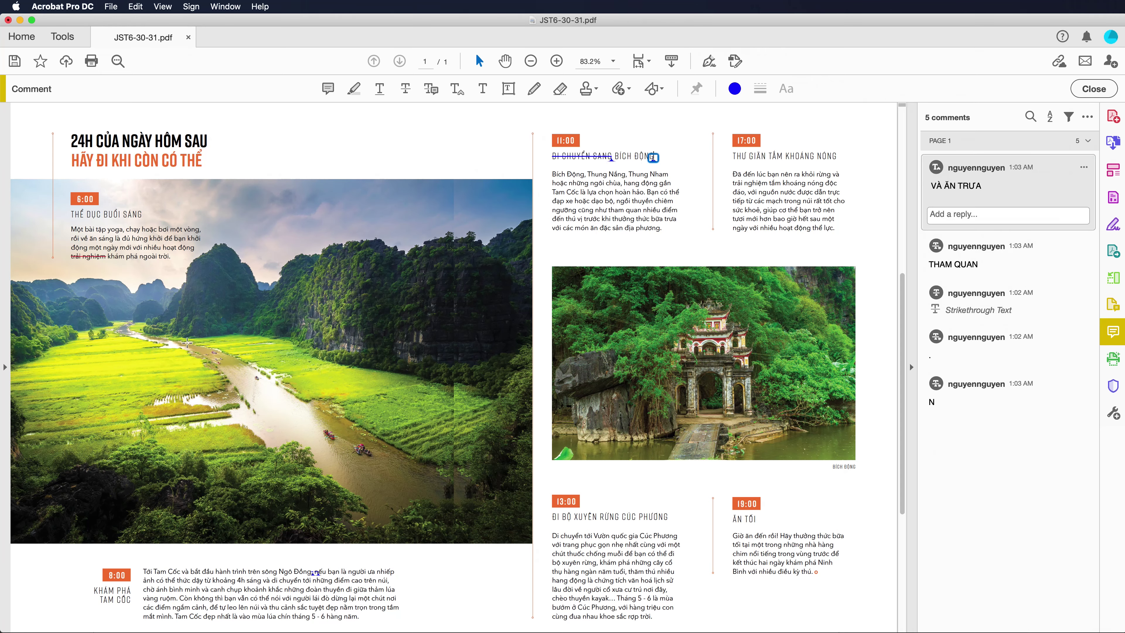
Step: Save the commented PDF and close it to return to the InDesign document
left_click(116, 8)
left_click(119, 74)
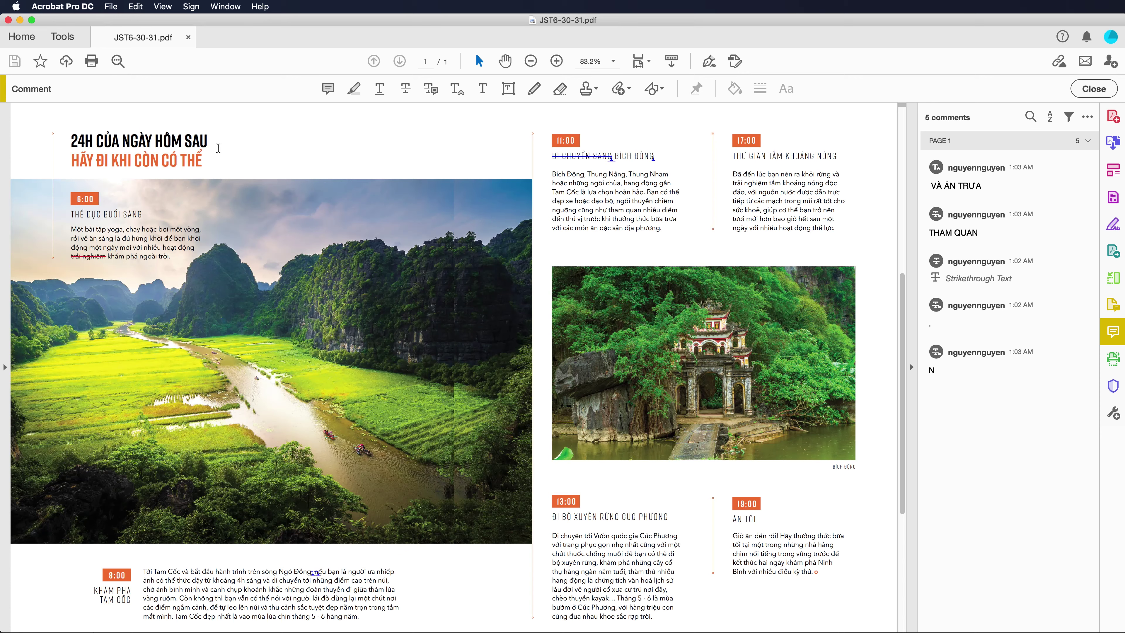
left_click(8, 20)
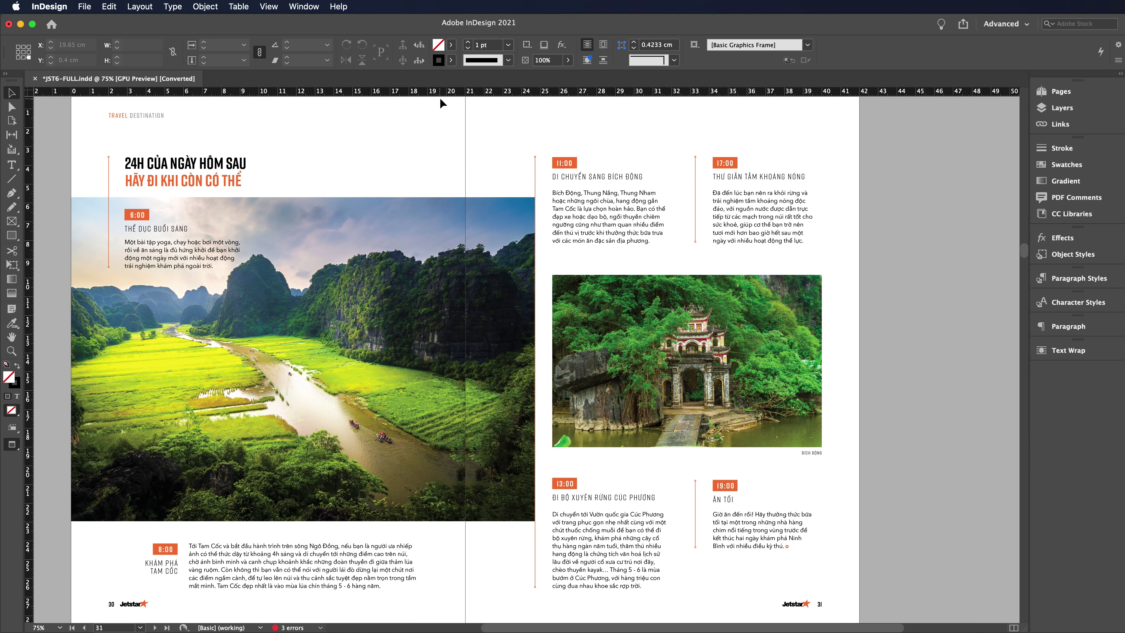
Step: Show the PDF Comments list and import the comments from JST6-30-31.pdf into the document
left_click(307, 7)
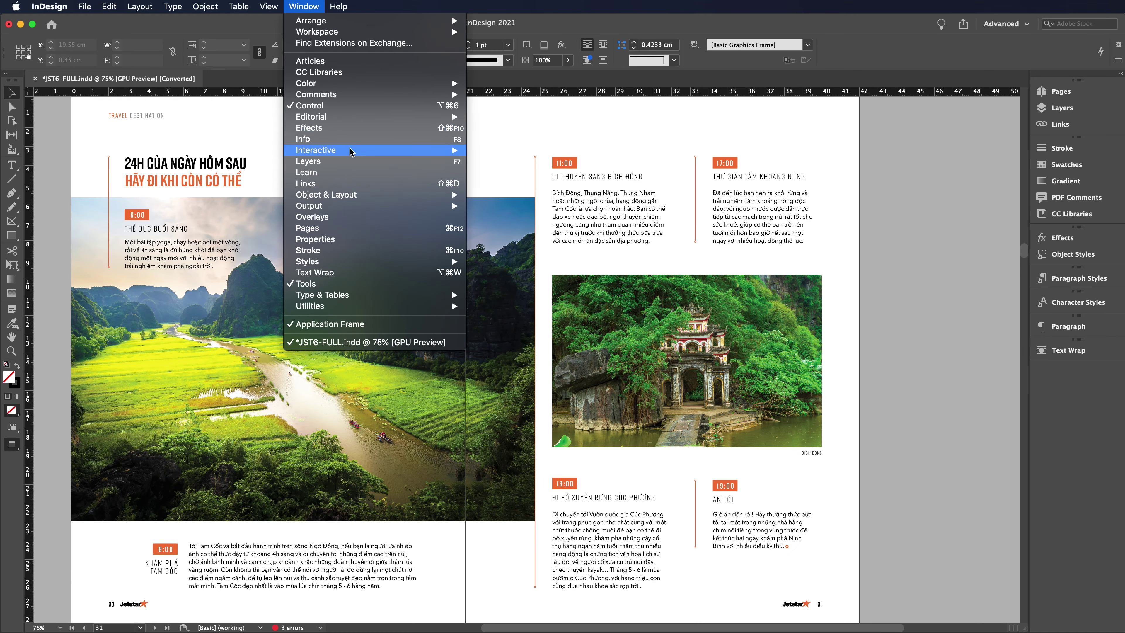
mouse_move(425, 95)
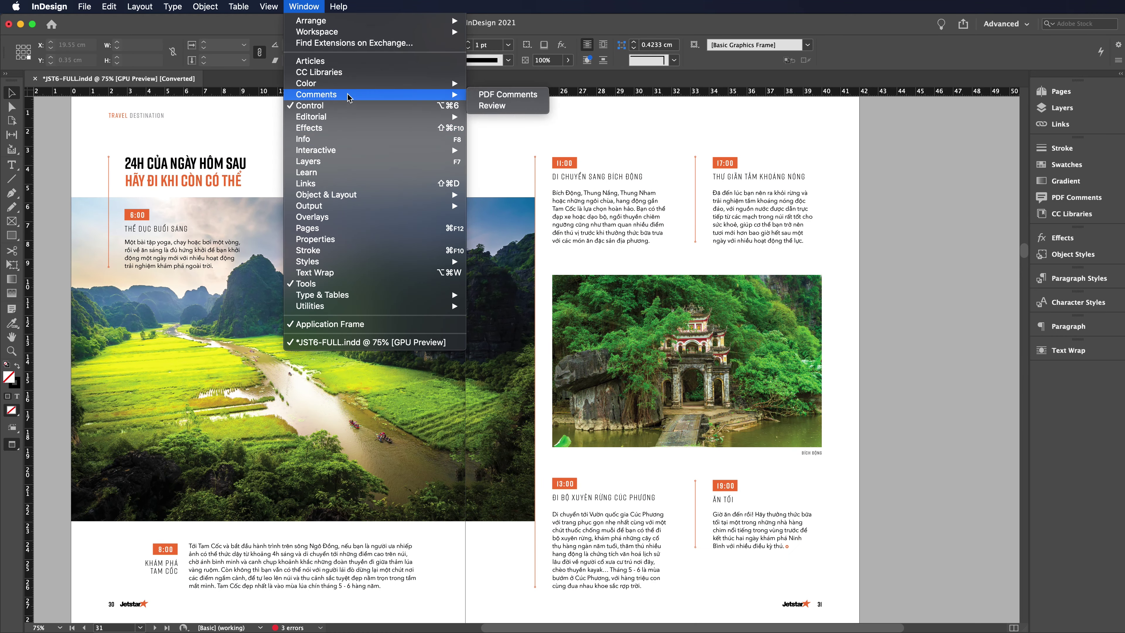
left_click(488, 95)
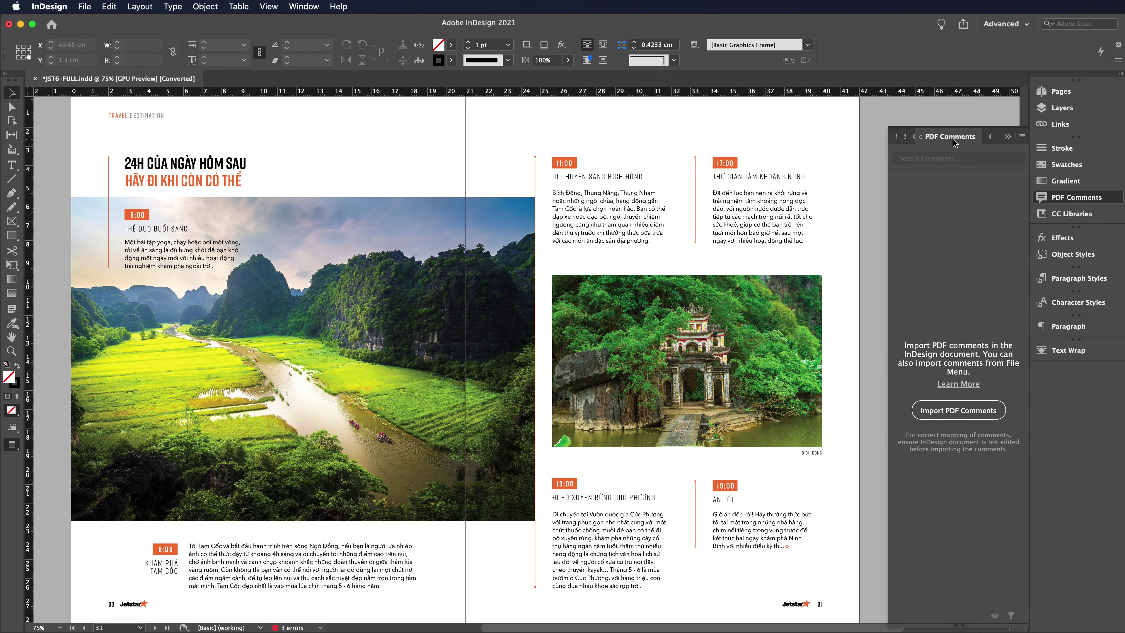
left_click(961, 412)
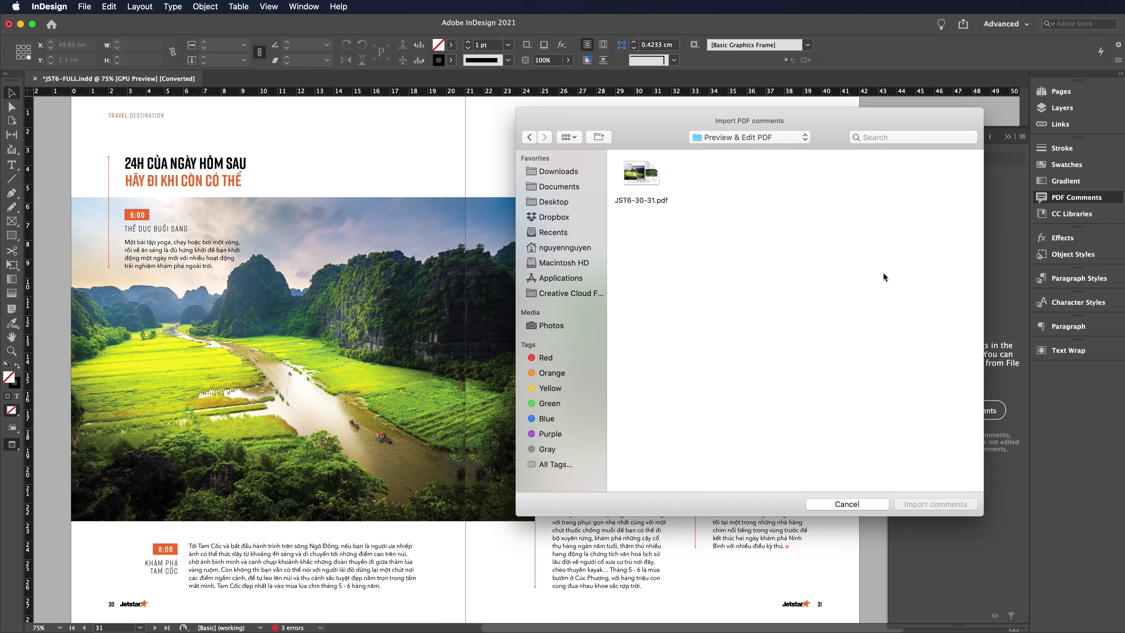
left_click(653, 184)
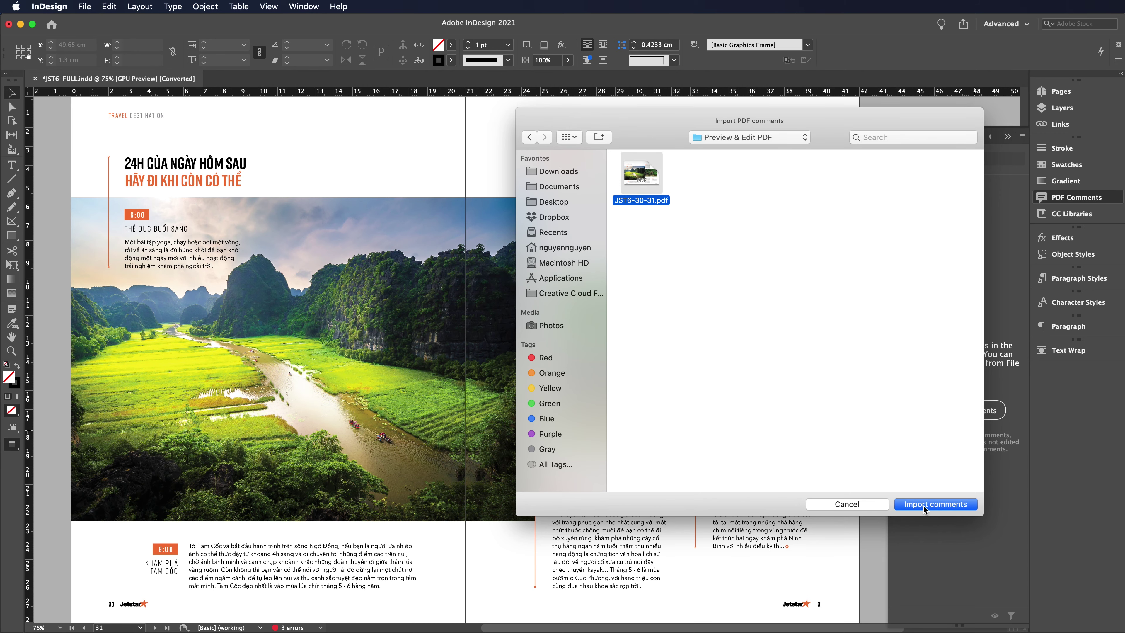
left_click(923, 505)
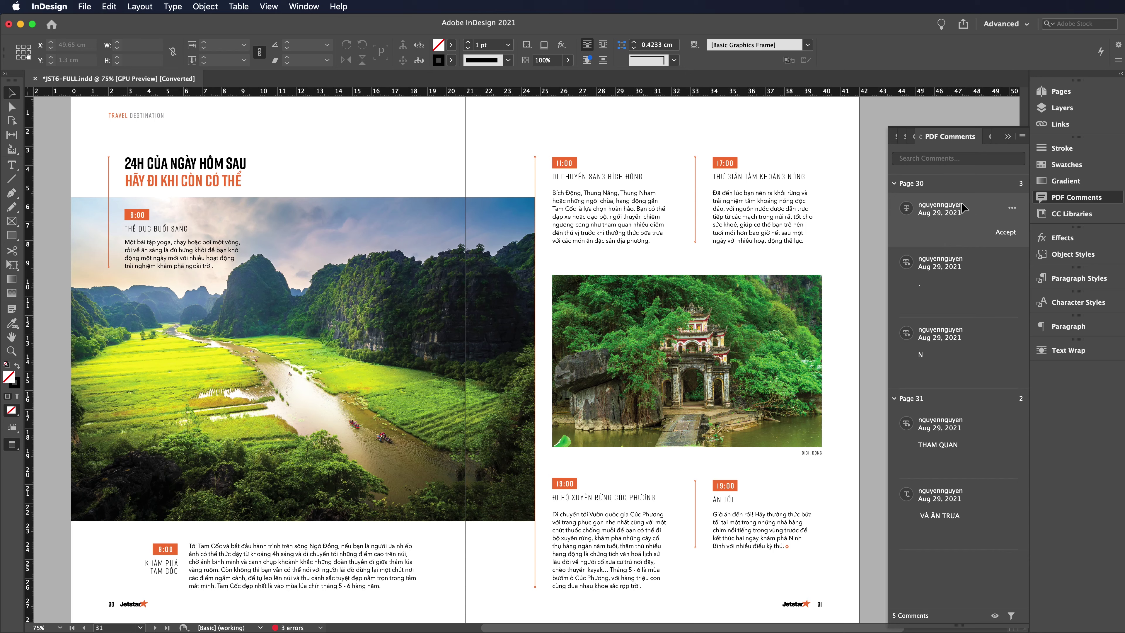
Step: Accept each of the imported comments on pages 30 and 31, from the strikethrough through "VÀ ĂN TRƯA"
left_click(961, 211)
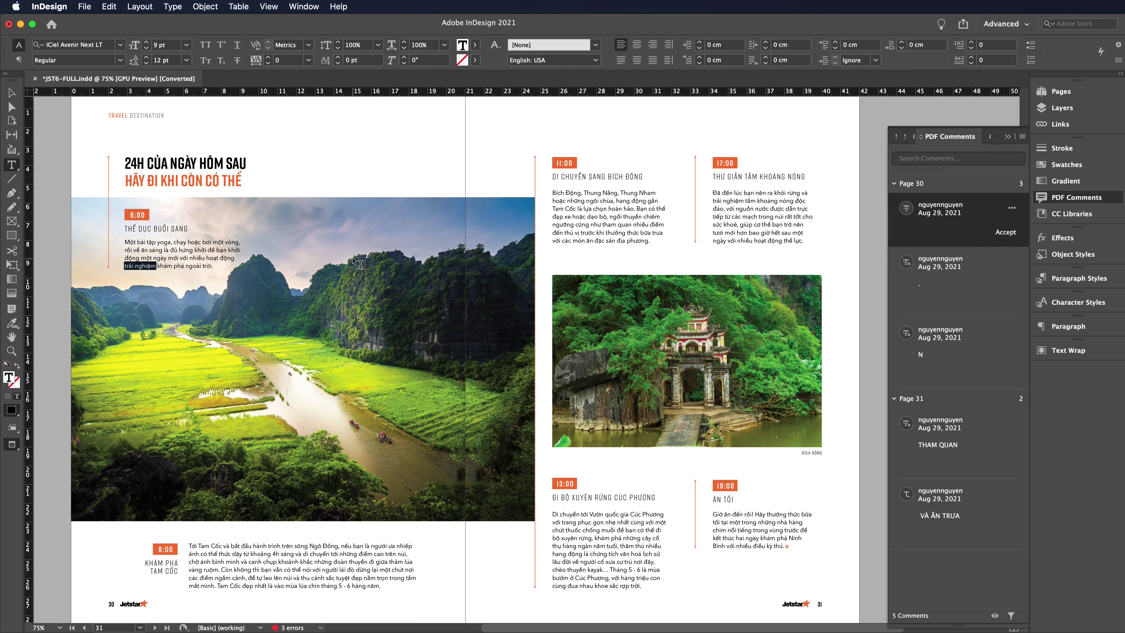
left_click(1014, 232)
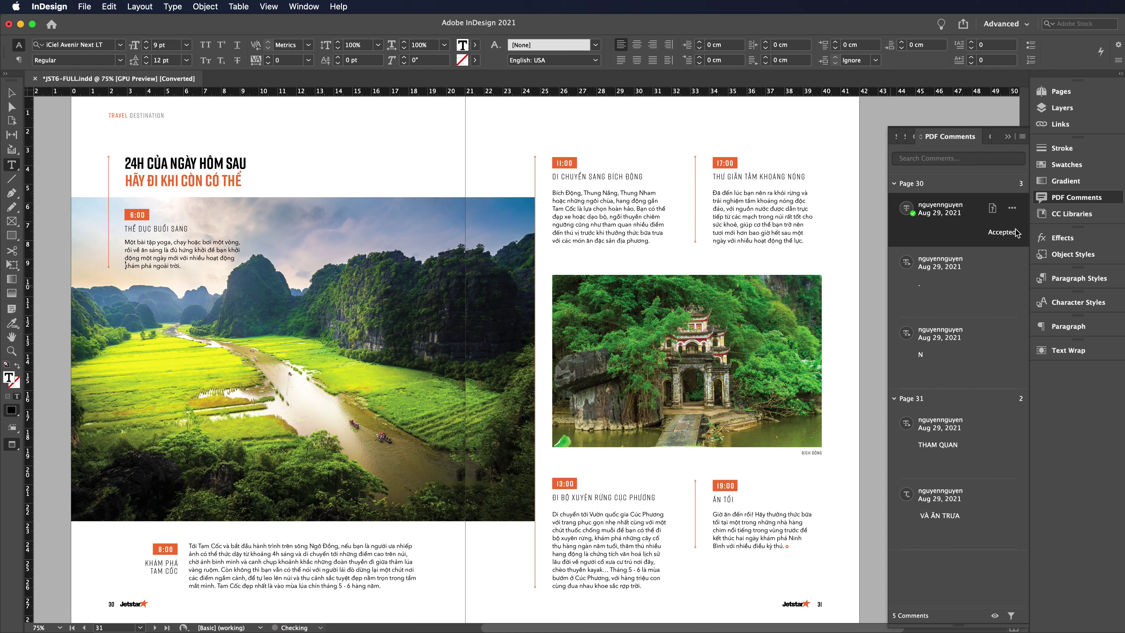
left_click(981, 282)
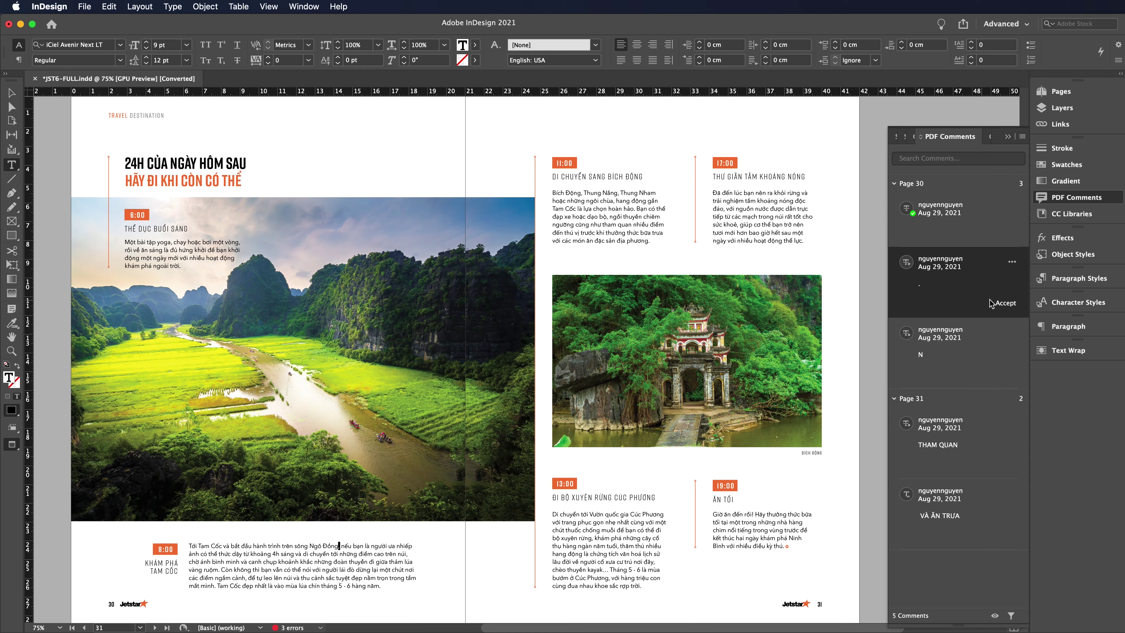
left_click(1005, 304)
left_click(1005, 374)
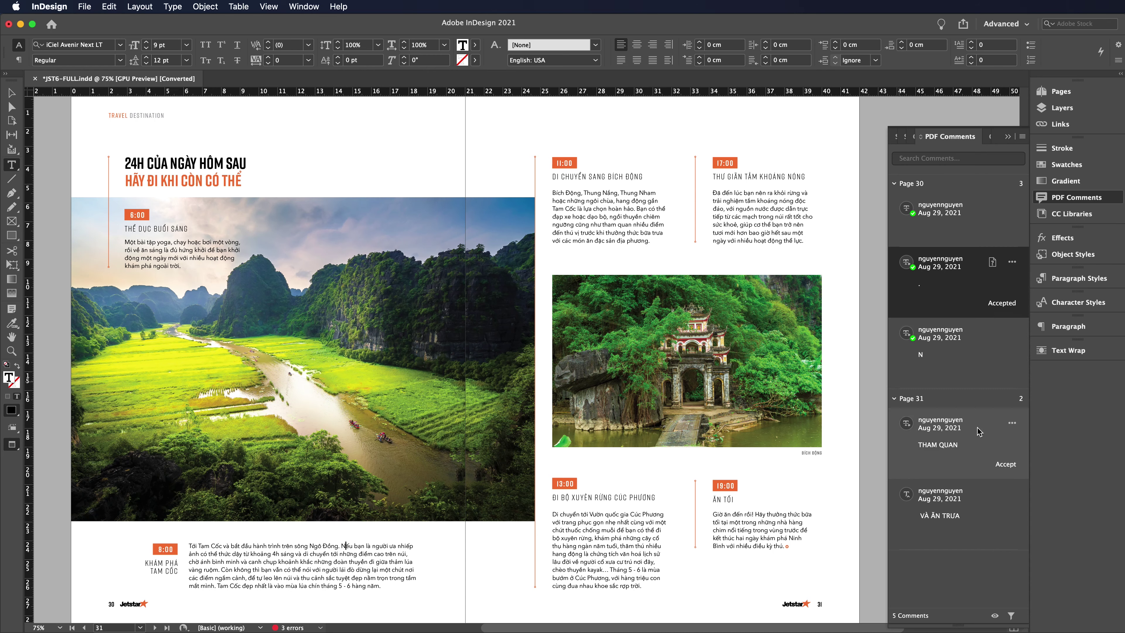
left_click(1005, 465)
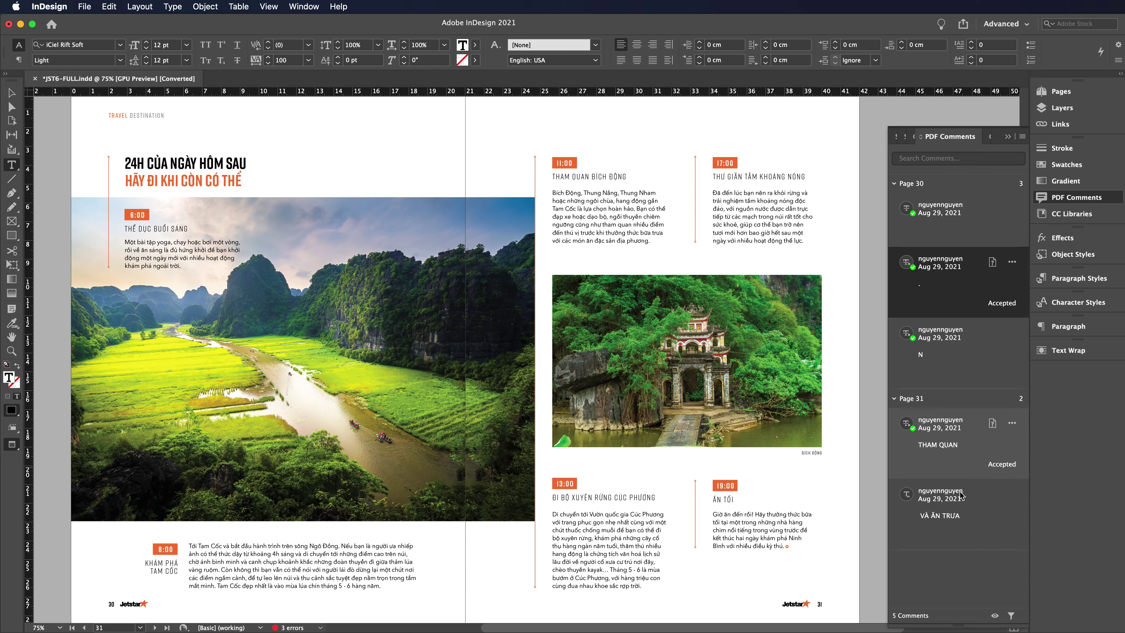
left_click(1004, 535)
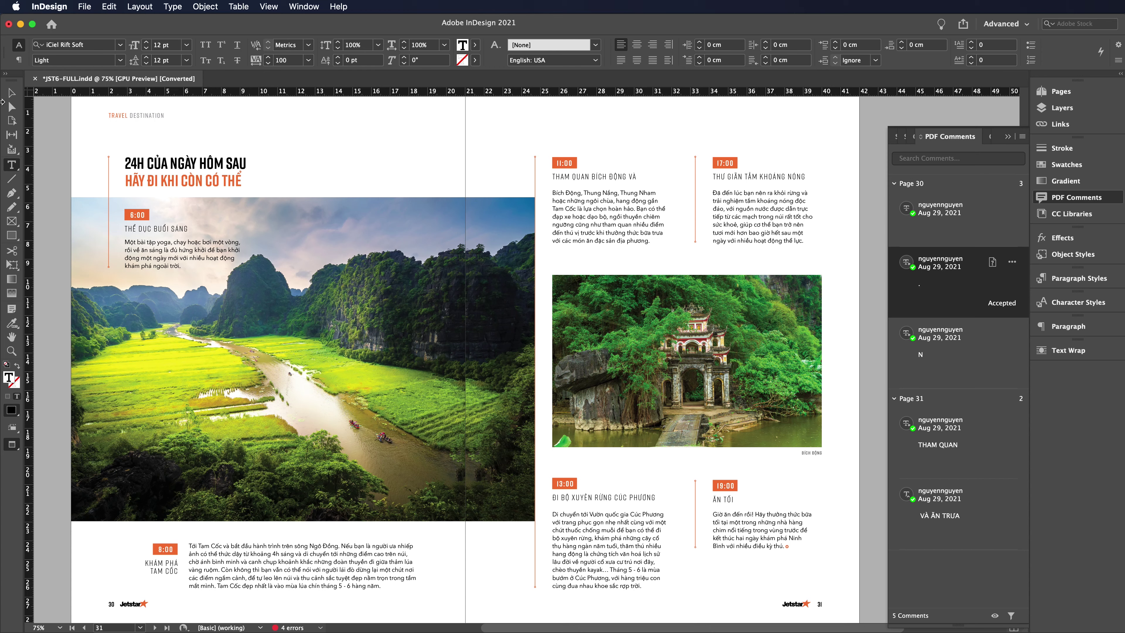
Step: Widen the text frame of the 11:00 heading to about 6 cm so the added words fit
left_click(12, 92)
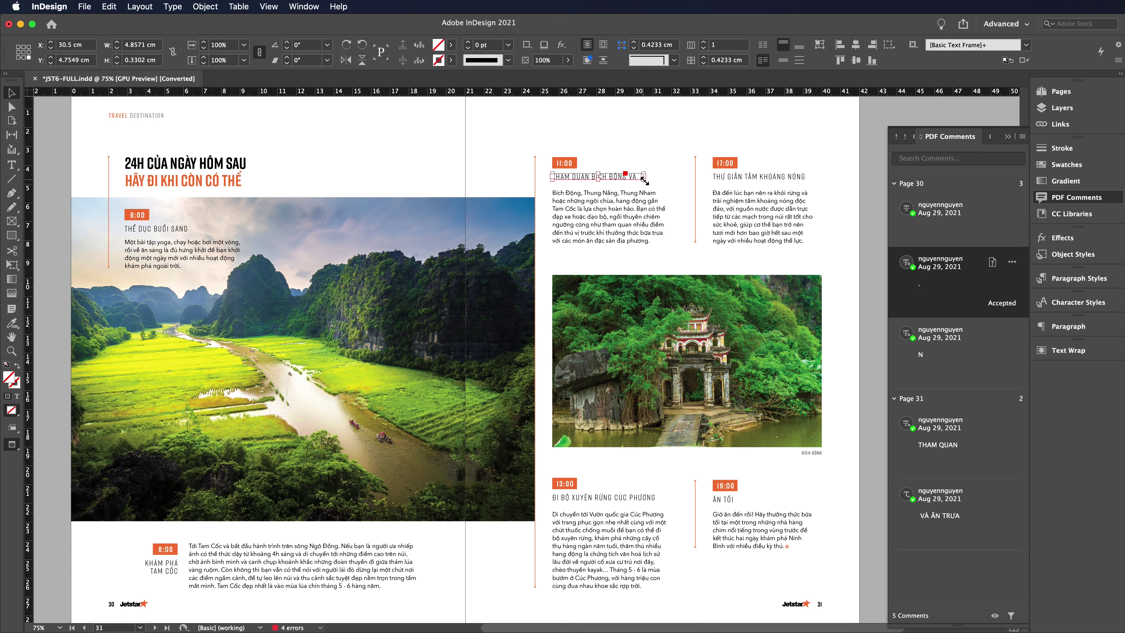
left_click_drag(644, 181, 666, 188)
left_click(642, 133)
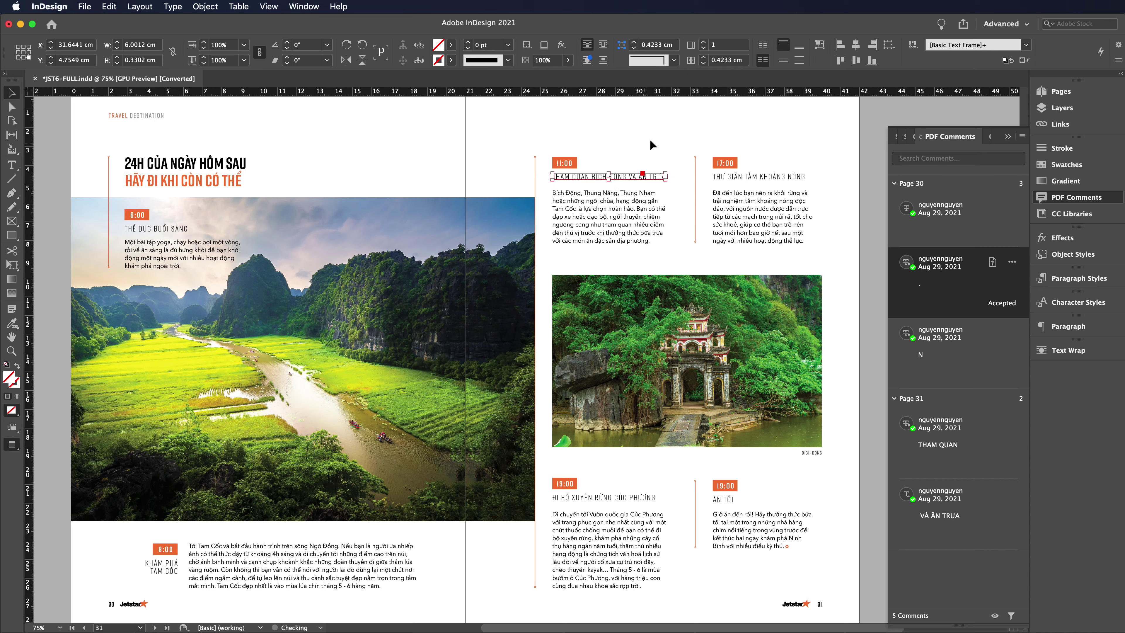